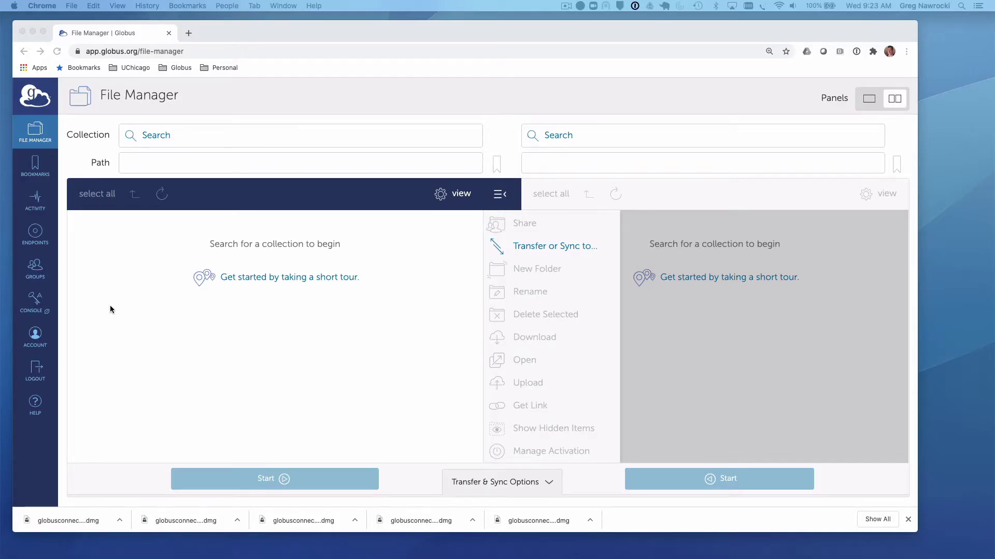
# Download globusconnectpersonal-latest.dmg from the Endpoints page's personal endpoint creation screen
pyautogui.click(39, 236)
pyautogui.click(39, 236)
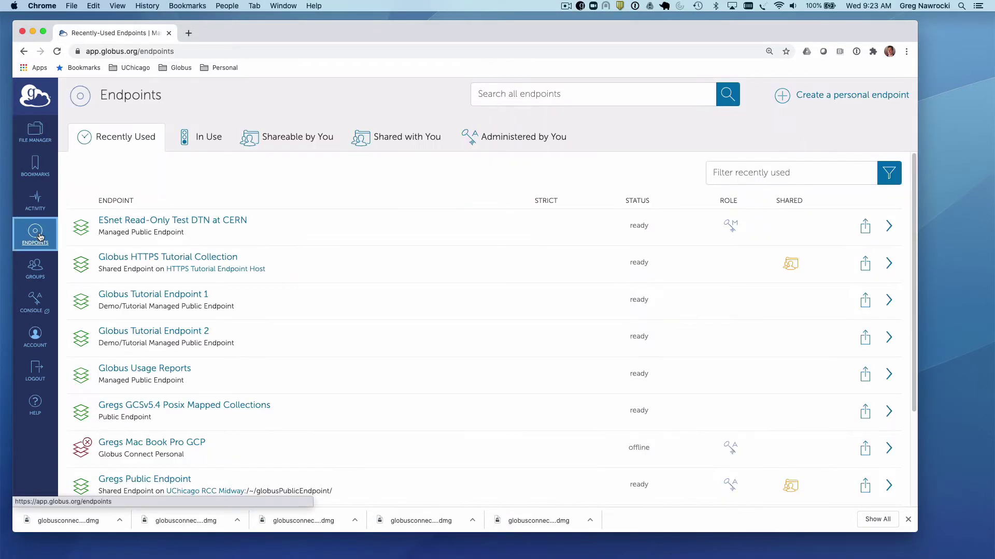
pyautogui.click(814, 97)
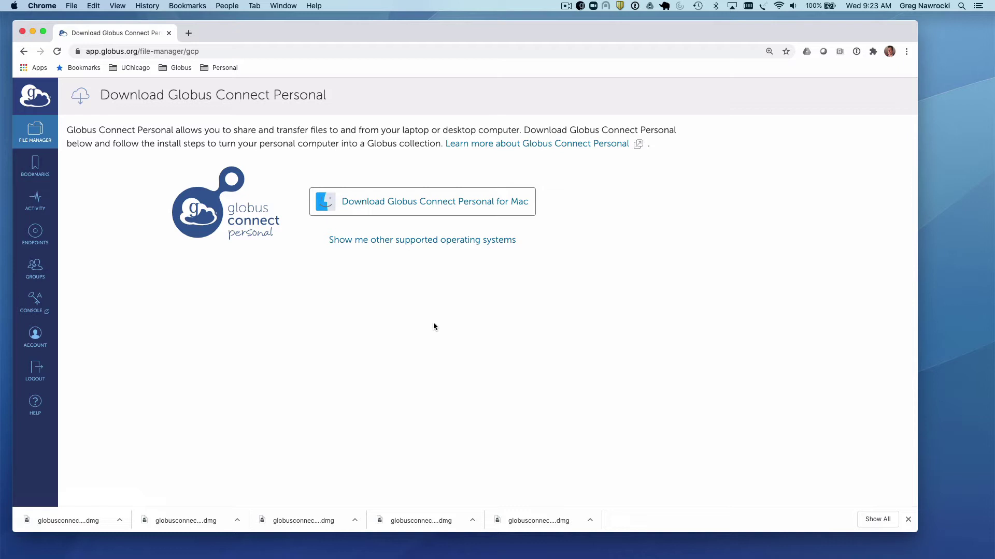
pyautogui.click(384, 208)
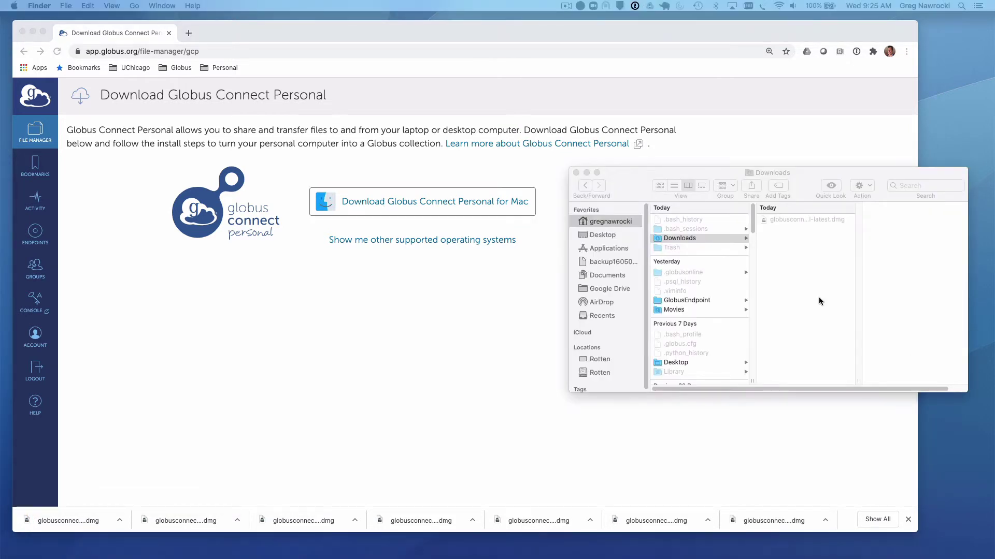
# Open globusconnectpersonal-latest.dmg from Downloads and drag Globus Connect Personal into Applications
pyautogui.click(785, 219)
pyautogui.click(787, 219)
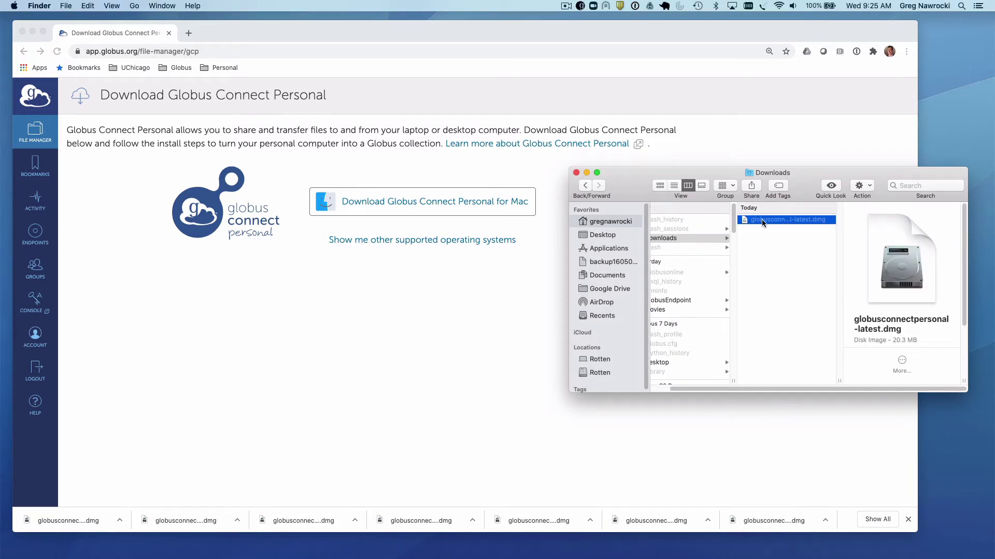
pyautogui.moveTo(762, 219); pyautogui.dragTo(749, 223)
pyautogui.doubleClick(748, 219)
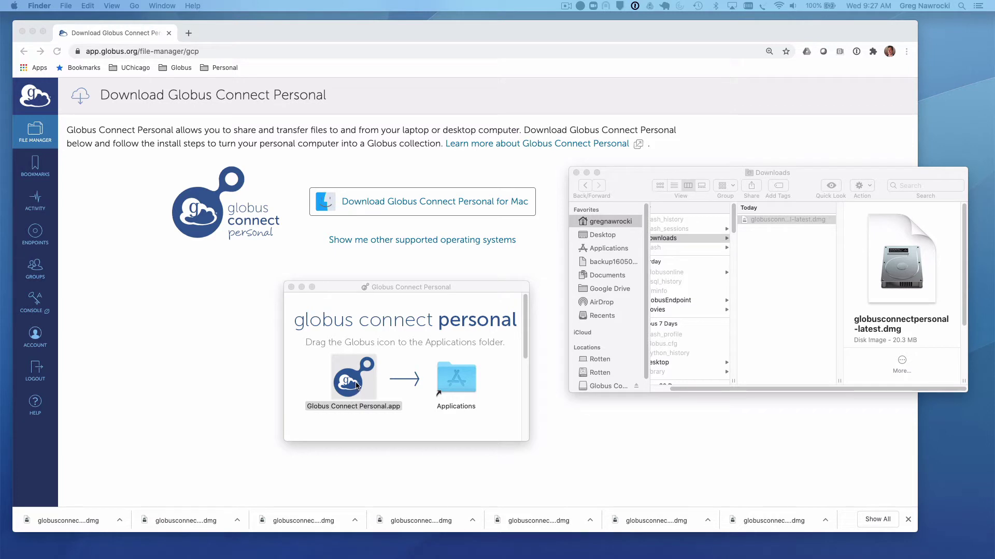
pyautogui.moveTo(355, 385); pyautogui.dragTo(450, 379)
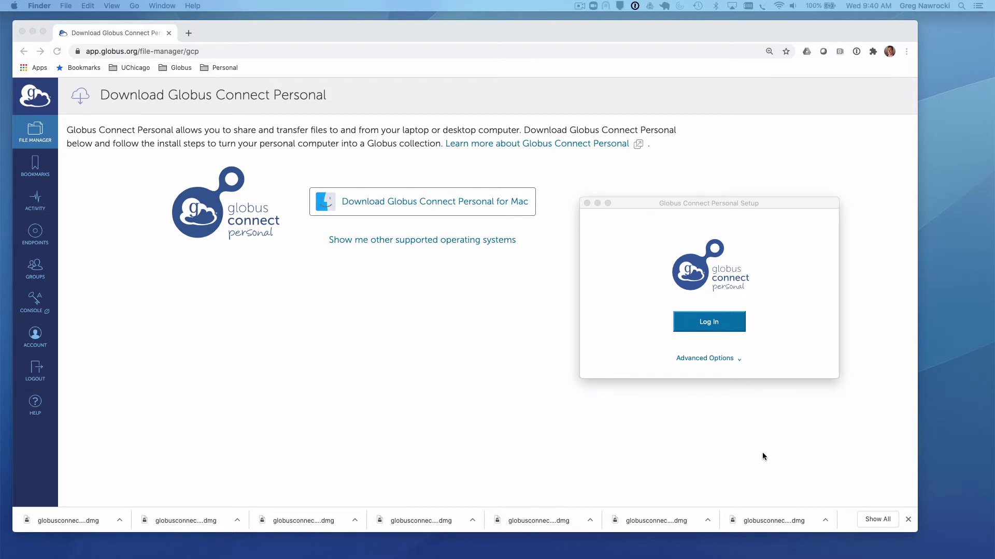
# Log in to Globus from the Globus Connect Personal Setup window
pyautogui.click(717, 327)
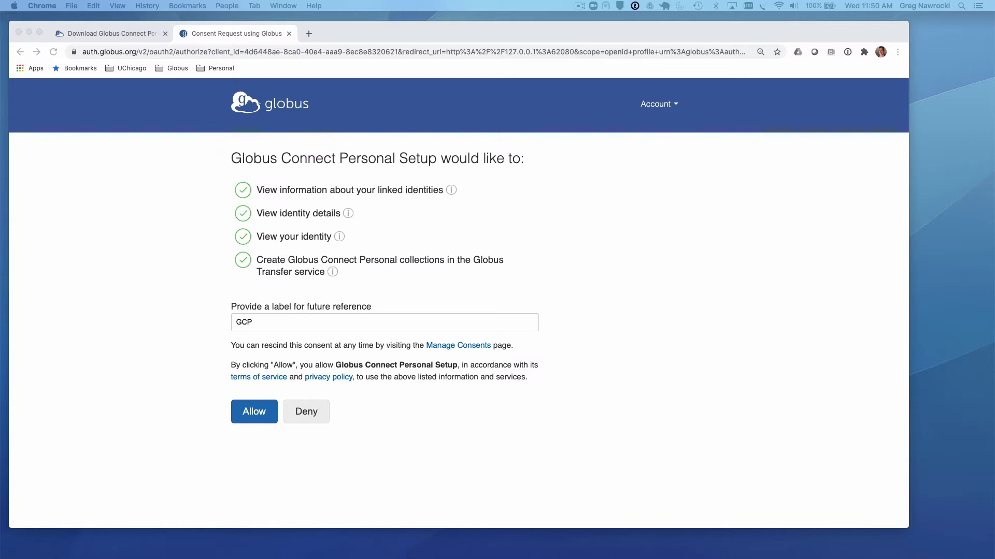
# Allow consent and save collection GregsMacBookPro described as 'Gregs University of Chicago Globus Laptop'
pyautogui.click(262, 415)
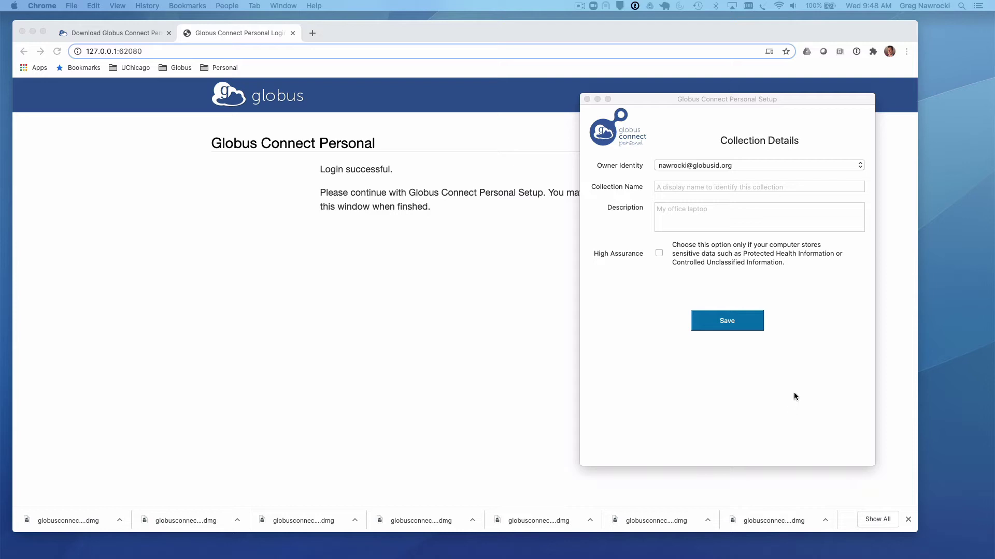
pyautogui.click(860, 166)
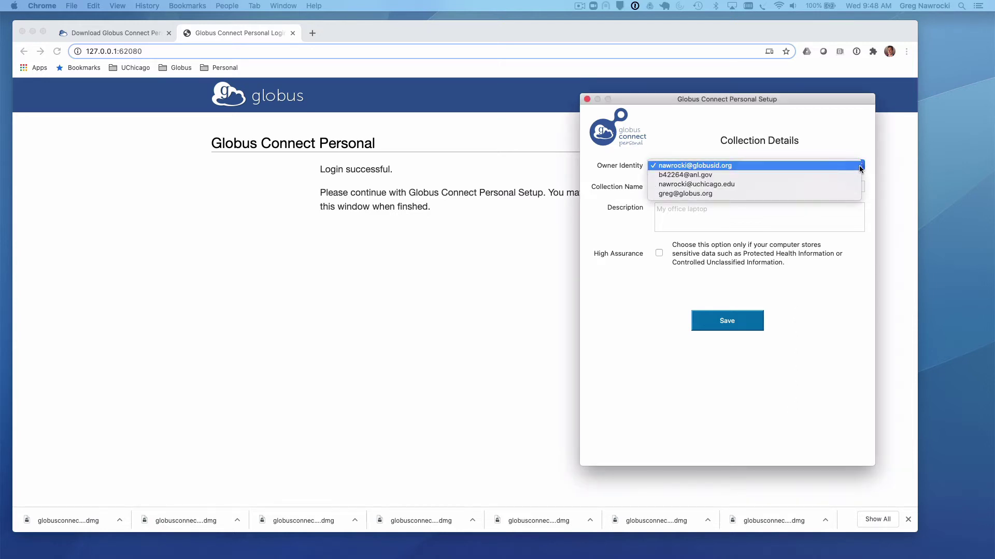
pyautogui.click(857, 166)
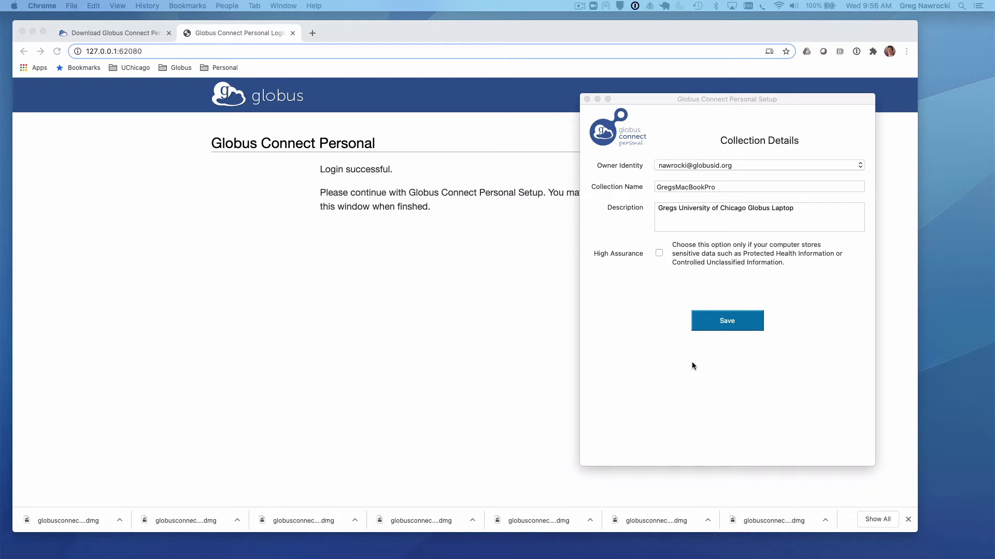
pyautogui.click(660, 252)
pyautogui.click(734, 323)
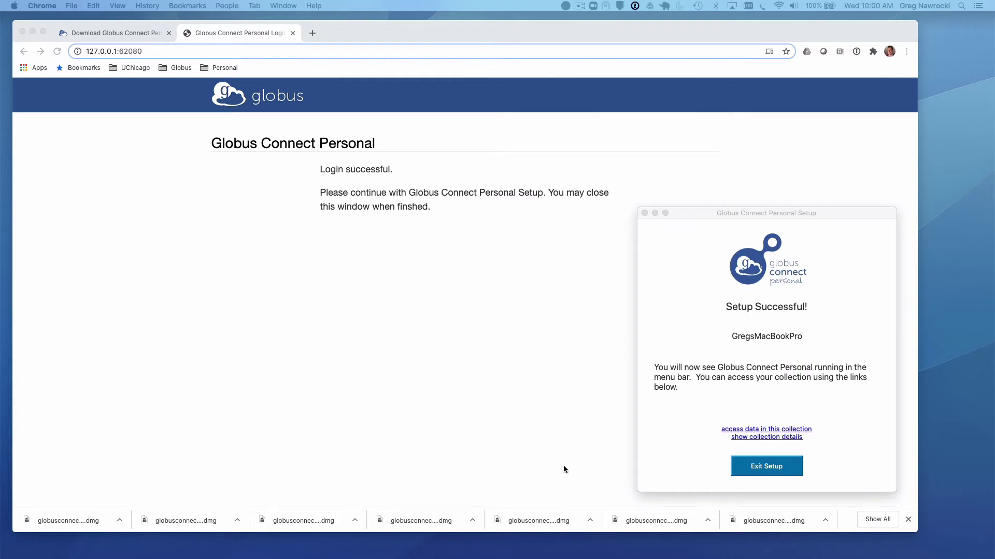
# Exit the Globus Connect Personal setup after the collection is created
pyautogui.click(777, 469)
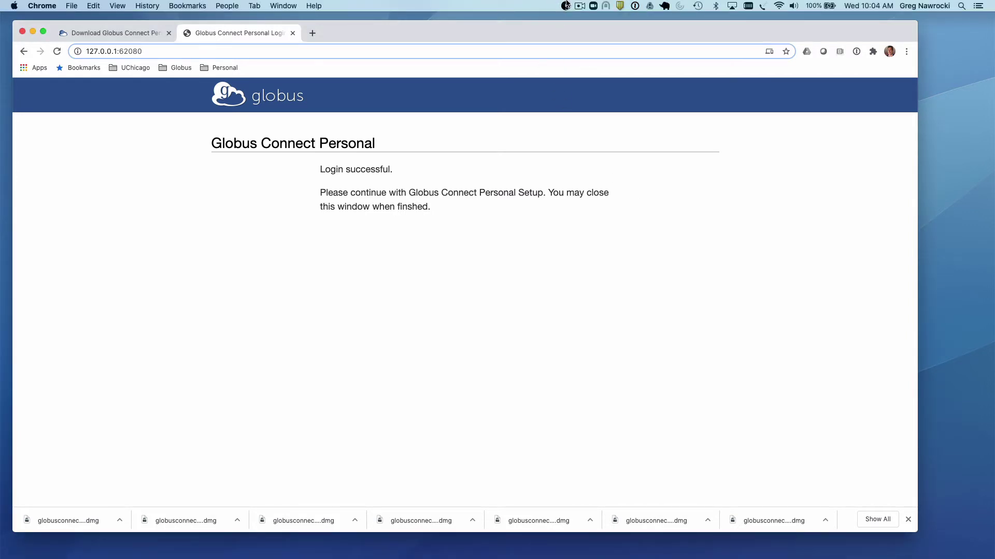
# Make the GlobusEndpoint folder shareable in Globus Connect Personal's Access preferences
pyautogui.click(565, 6)
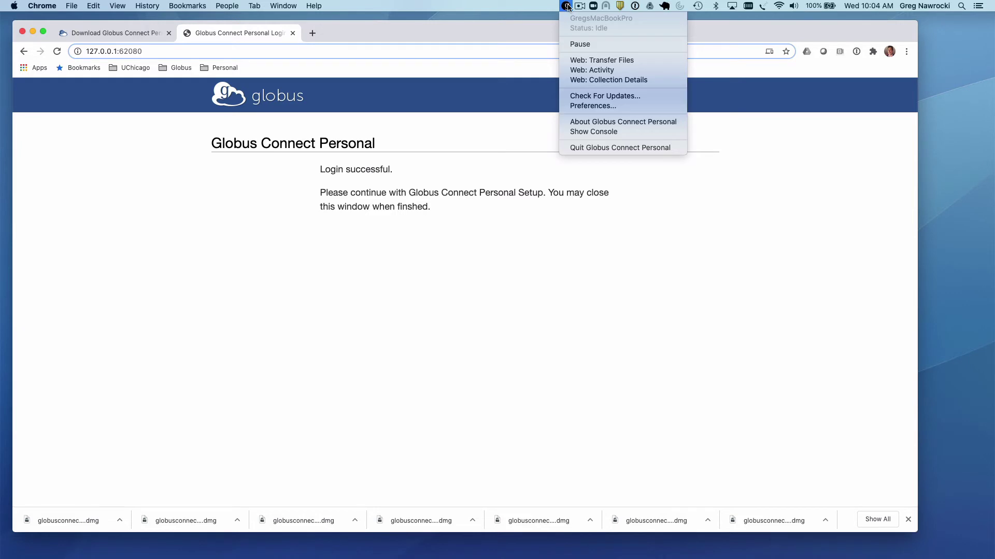
pyautogui.click(608, 105)
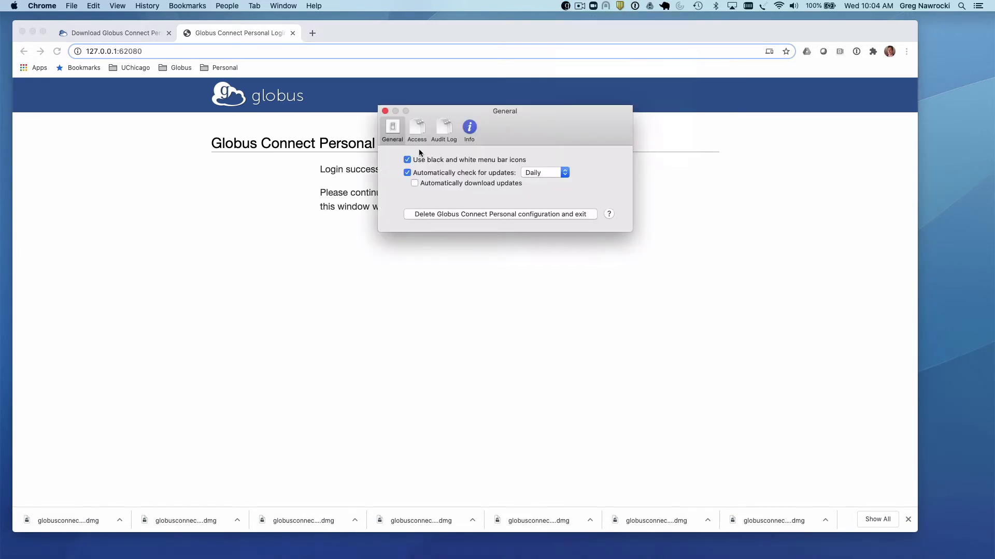
pyautogui.click(417, 130)
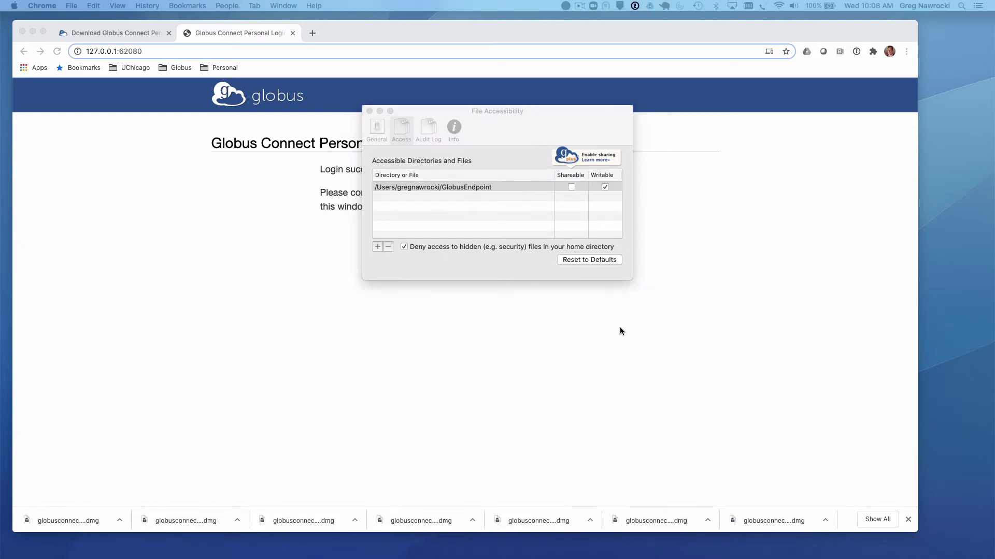
pyautogui.click(571, 188)
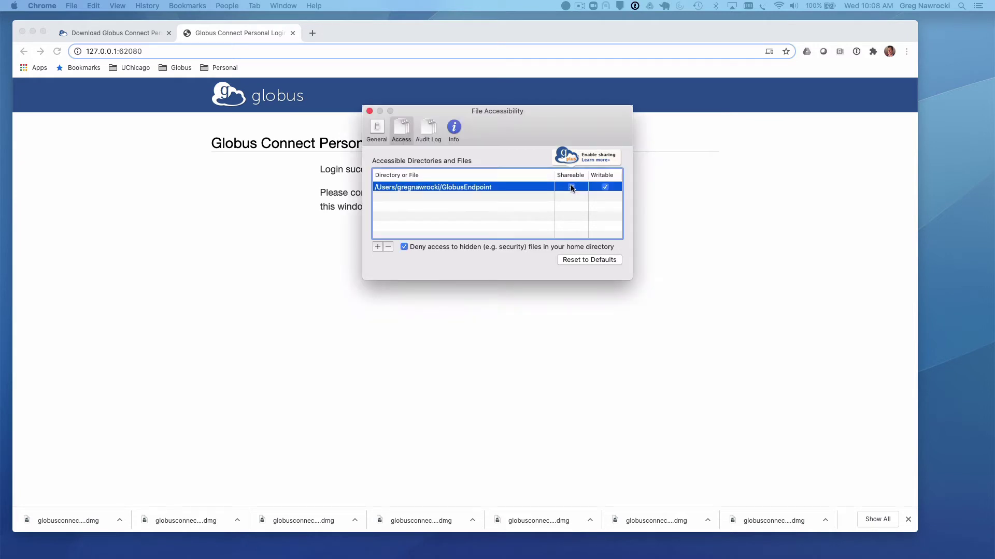
pyautogui.click(571, 188)
pyautogui.click(367, 111)
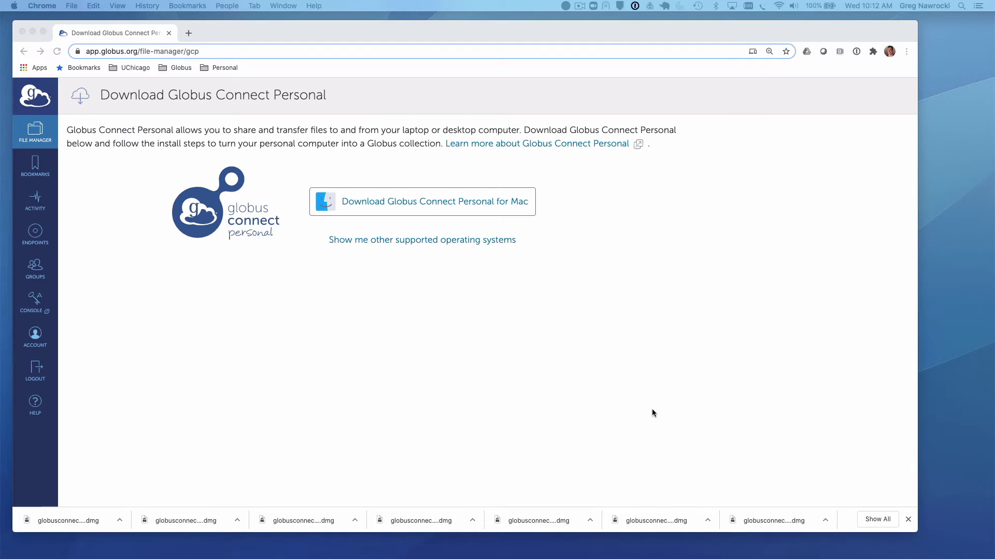
# Find GregsMacBookPro in the 'Administered by You' endpoint list
pyautogui.click(36, 131)
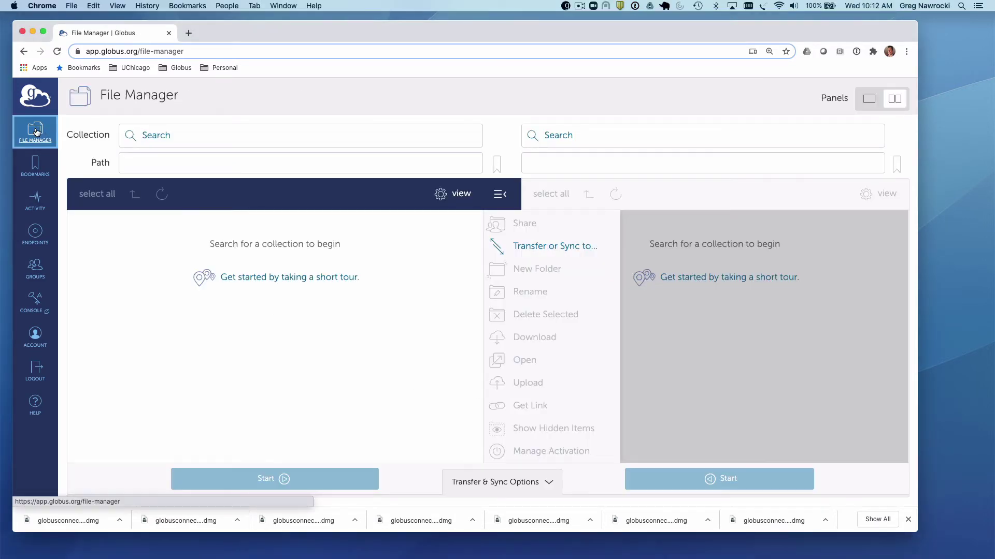
pyautogui.click(32, 238)
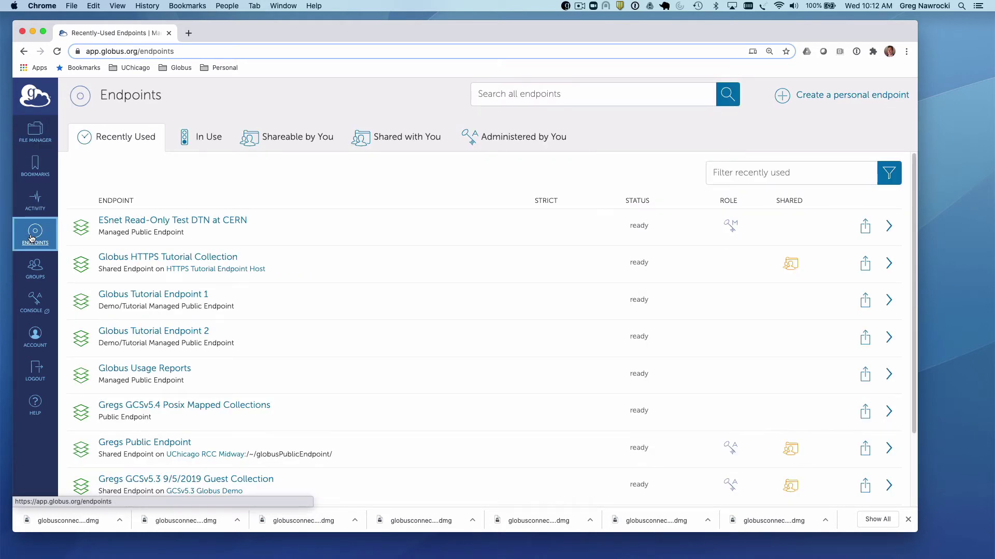
pyautogui.click(509, 138)
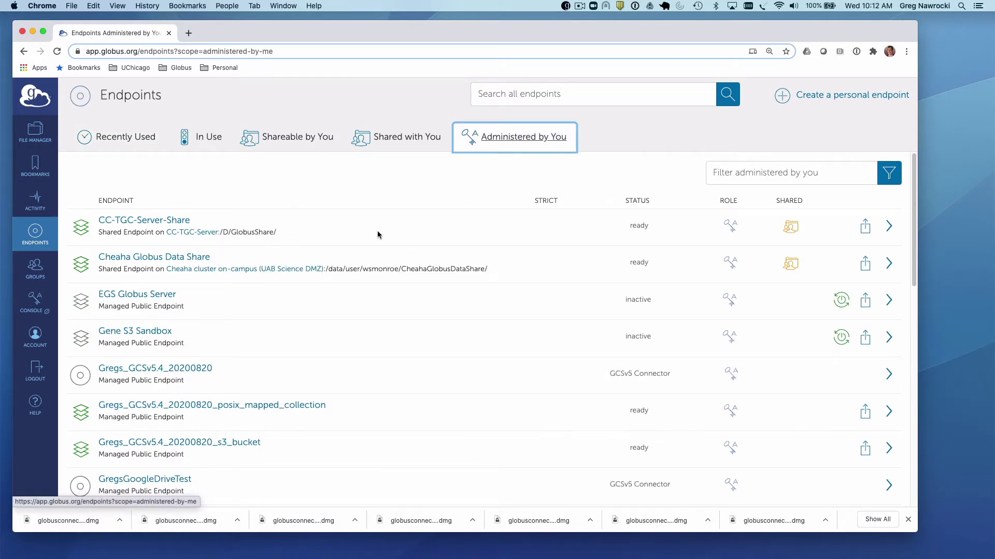
pyautogui.scroll(-3, 275, 299)
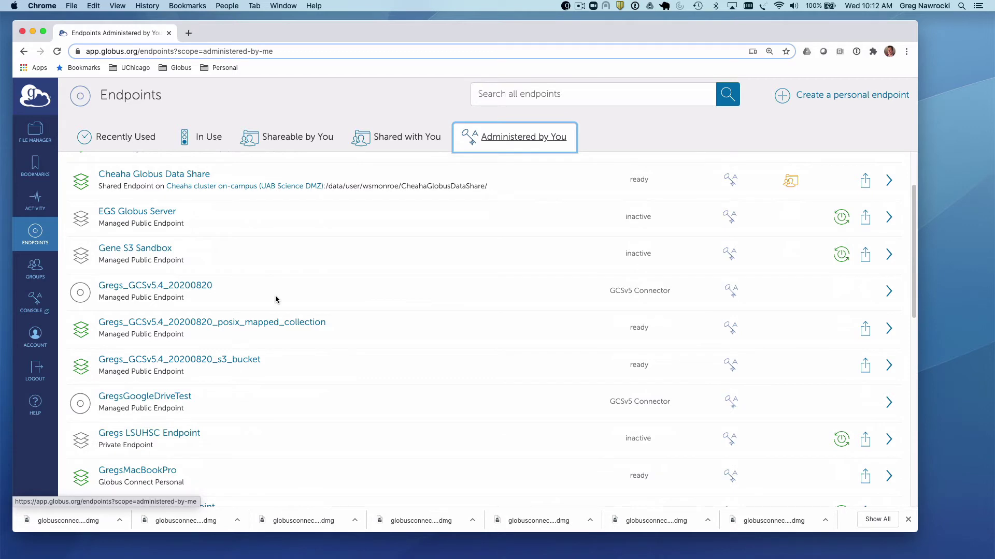
pyautogui.scroll(-3, 275, 300)
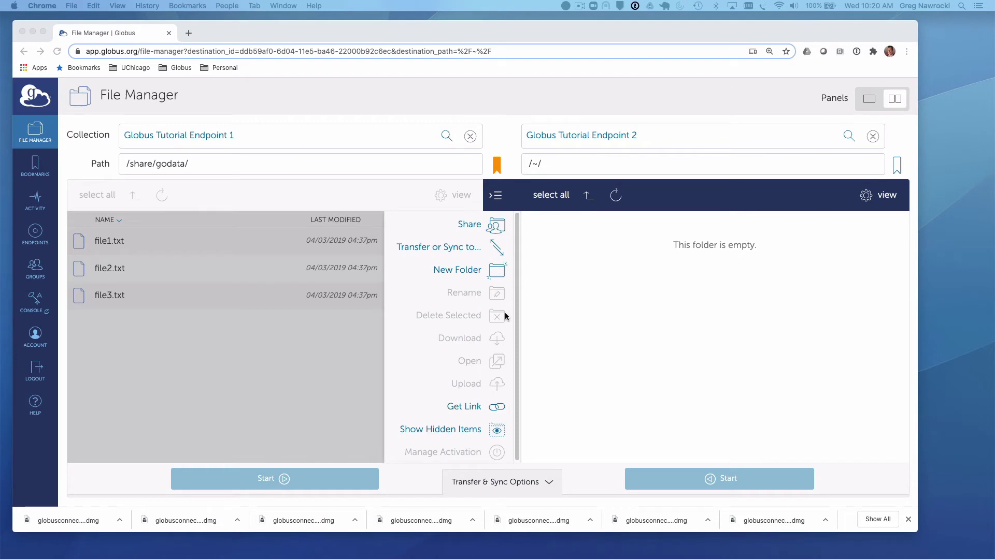
# Load GregsMacBookPro's GlobusEndpoint folder into the right panel via a 'GregsMac' search
pyautogui.click(653, 137)
pyautogui.click(596, 136)
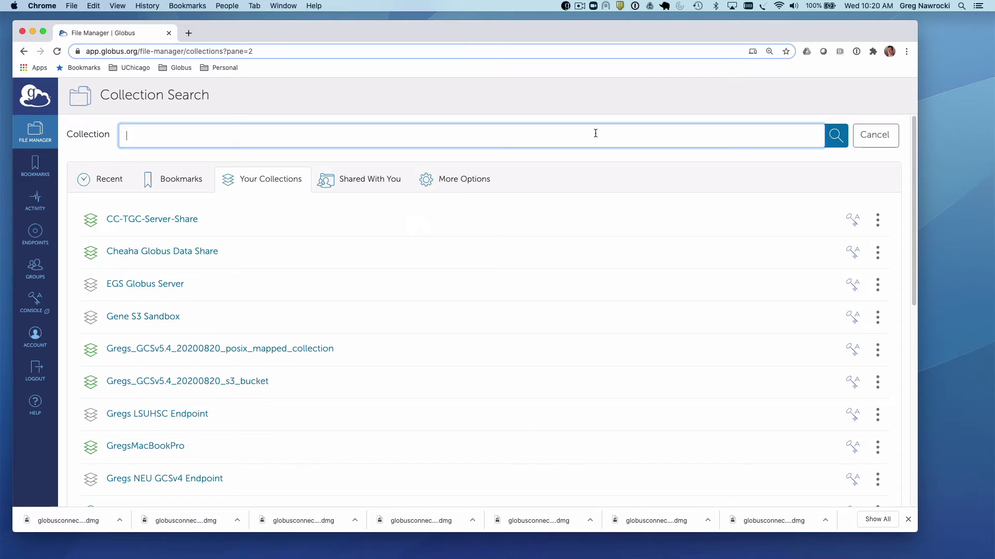
pyautogui.write('Gregs')
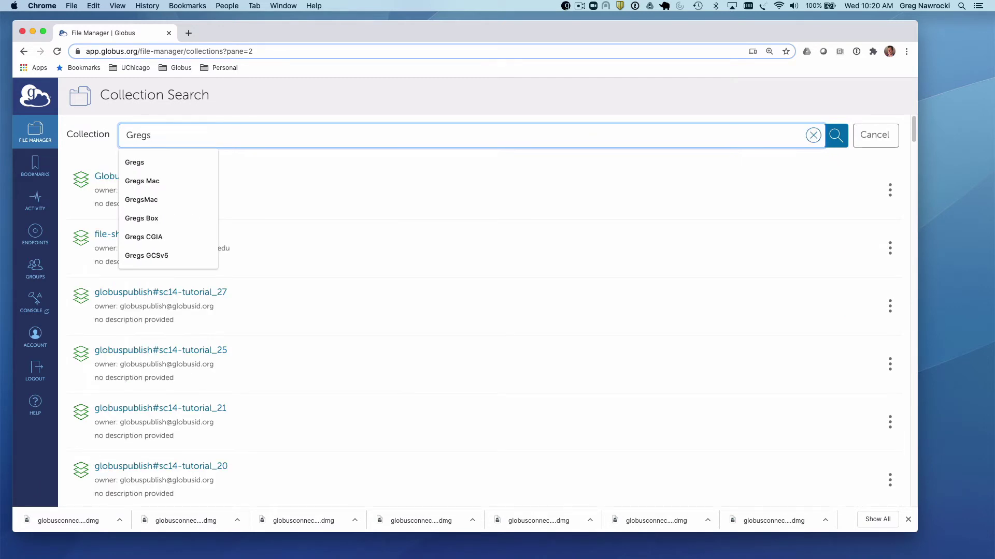
pyautogui.write('Mac')
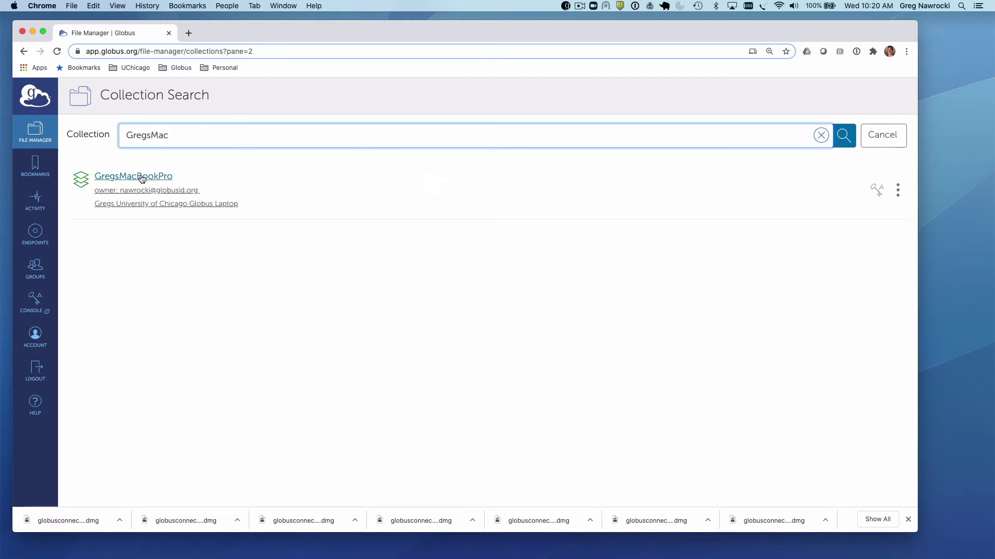
pyautogui.click(140, 176)
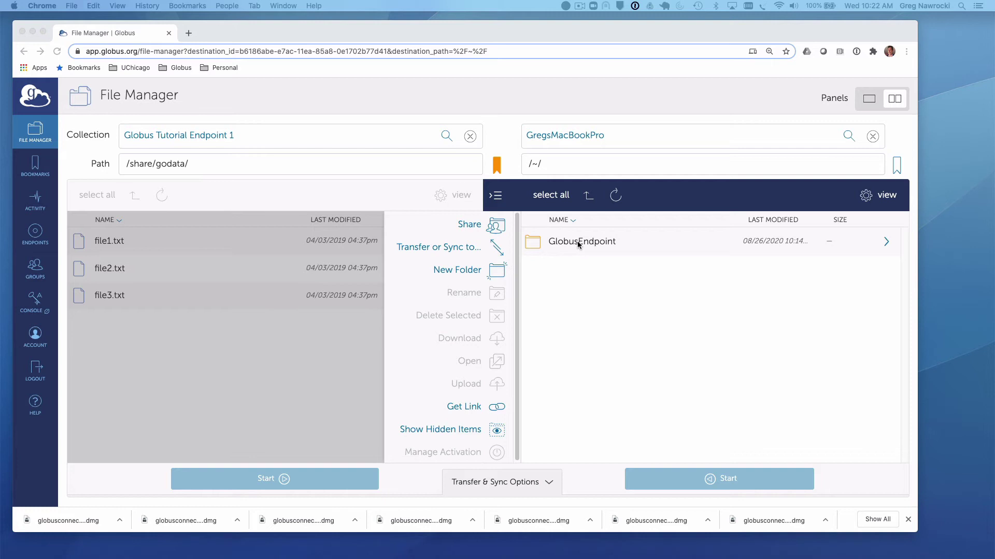
pyautogui.doubleClick(534, 241)
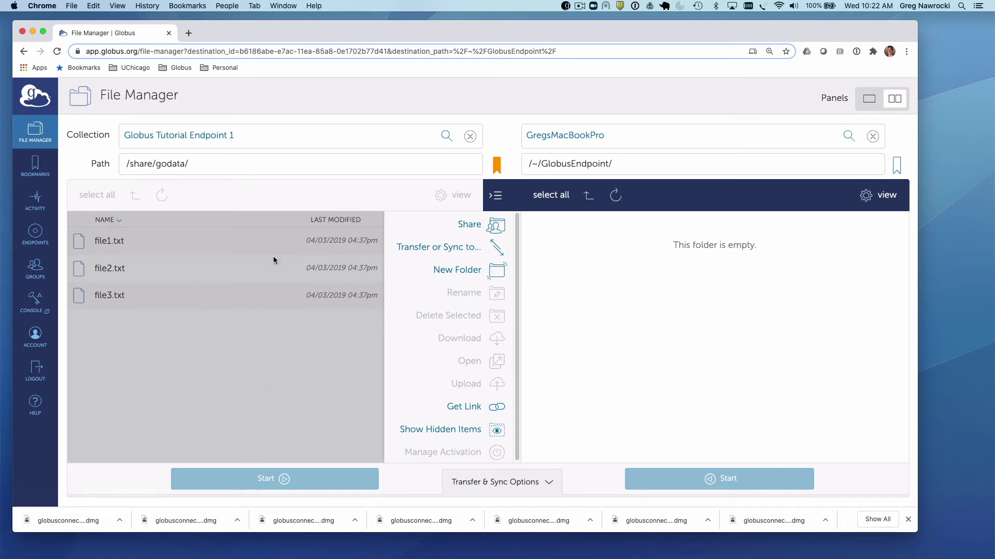
# Select file1.txt, file2.txt and file3.txt on Tutorial Endpoint 1
pyautogui.click(113, 245)
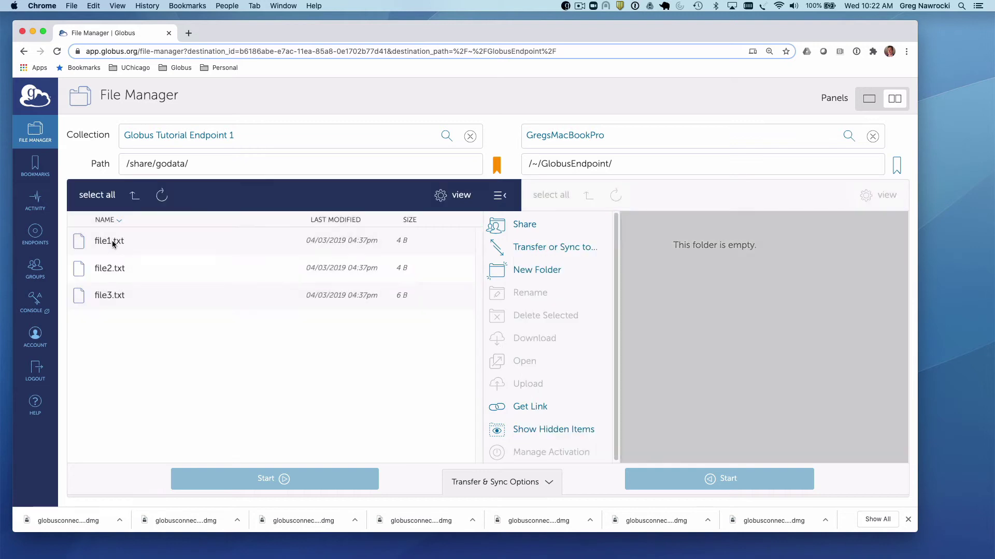
pyautogui.click(114, 245)
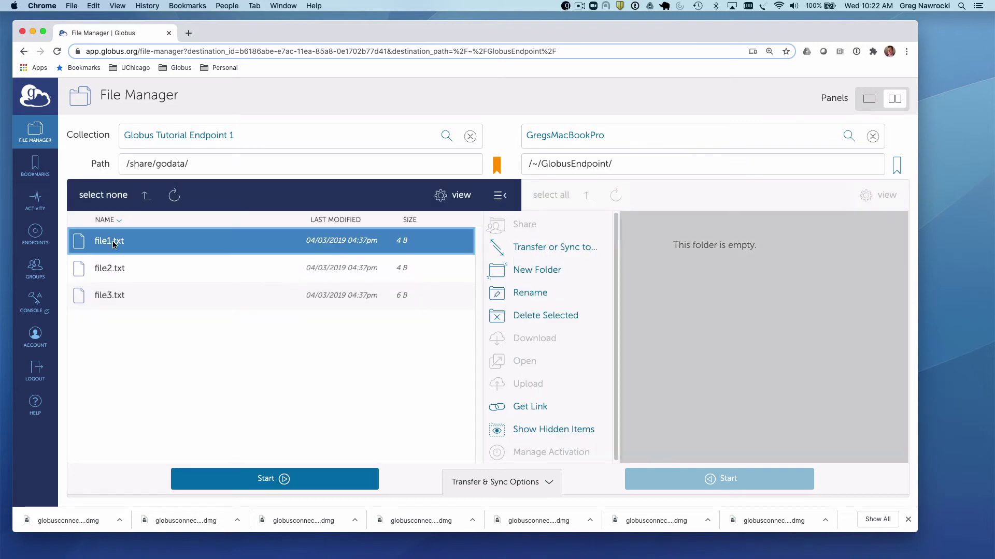
pyautogui.click(113, 271)
pyautogui.click(114, 296)
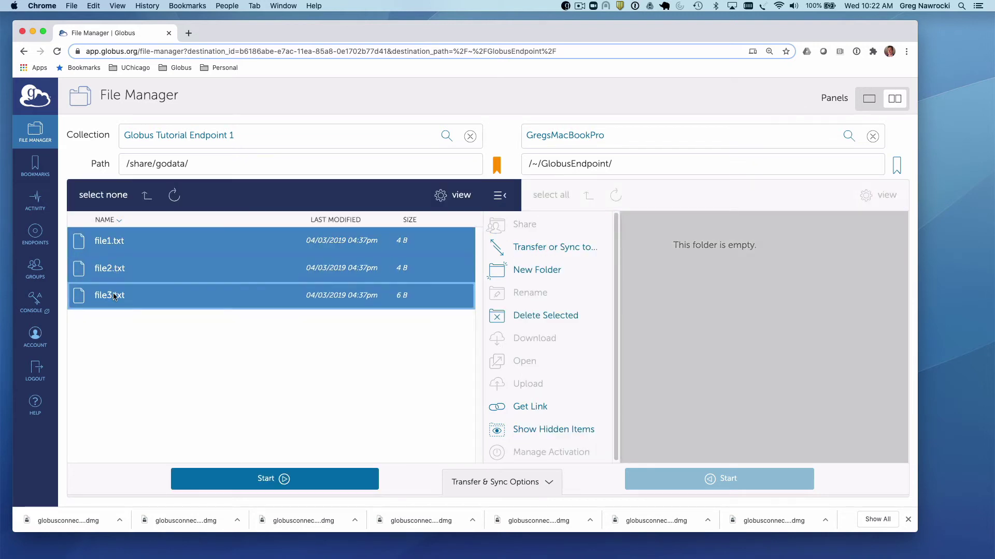
# Start the transfer and refresh GregsMacBookPro's GlobusEndpoint folder to show the three files
pyautogui.click(300, 478)
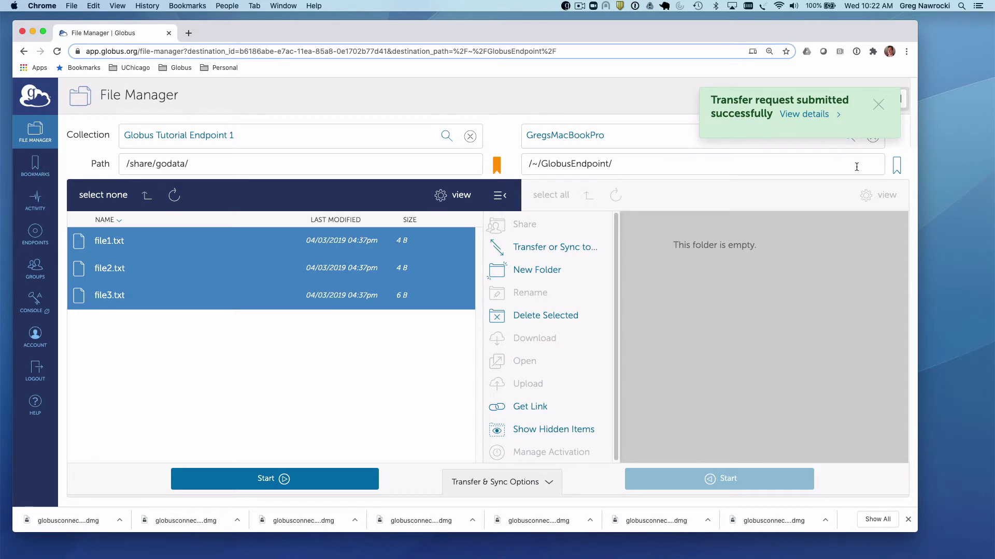
pyautogui.click(742, 315)
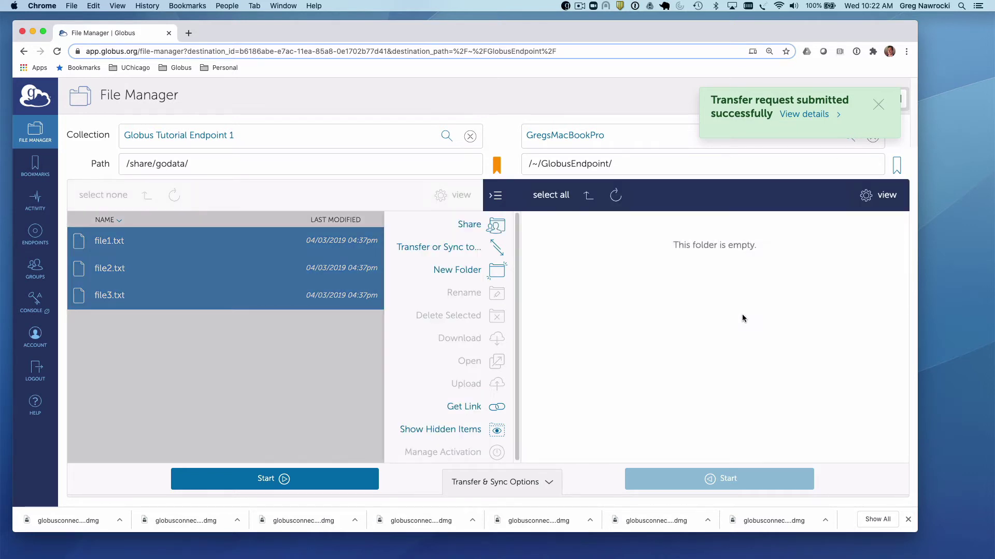
pyautogui.click(615, 195)
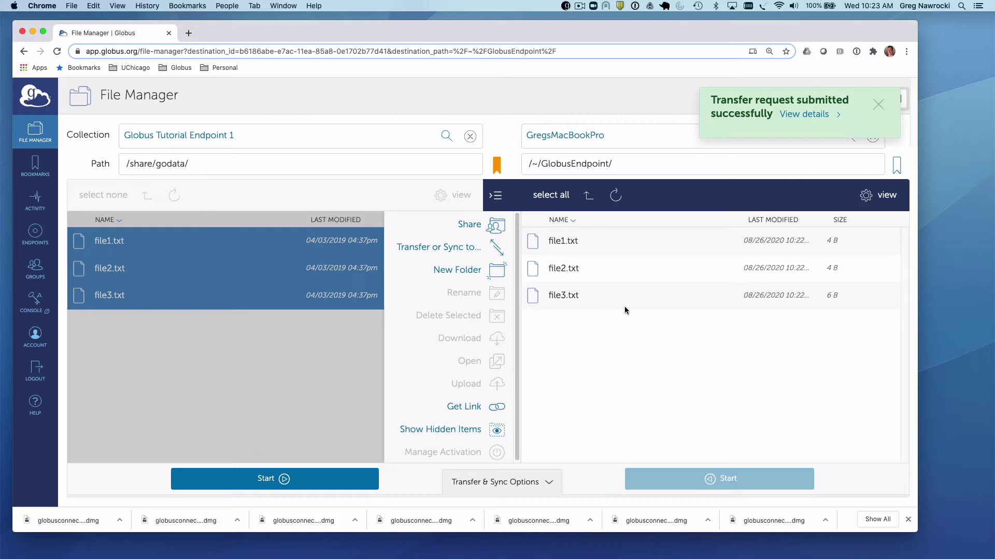
# Close the checked GlobusEndpoint Finder window and quit Globus Connect Personal
pyautogui.click(878, 104)
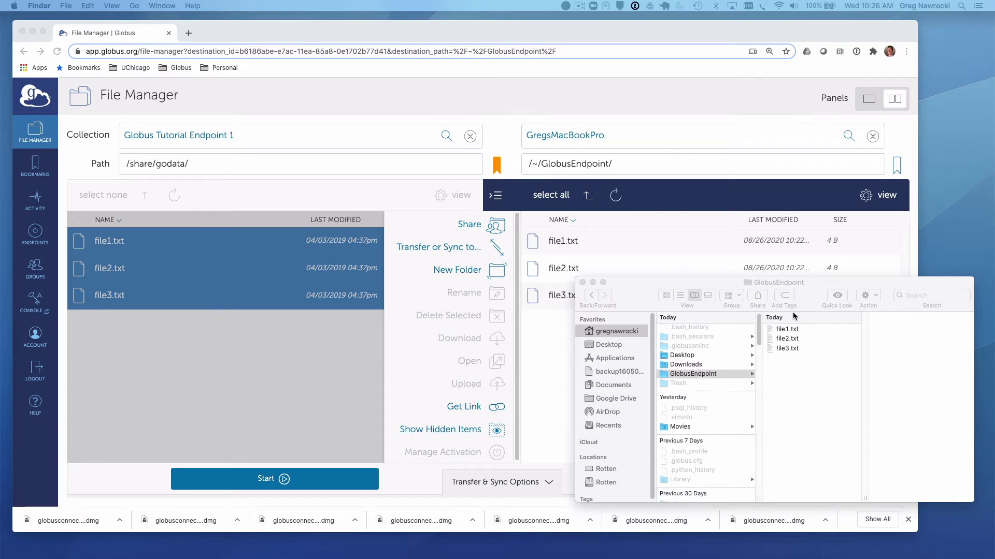
pyautogui.click(583, 282)
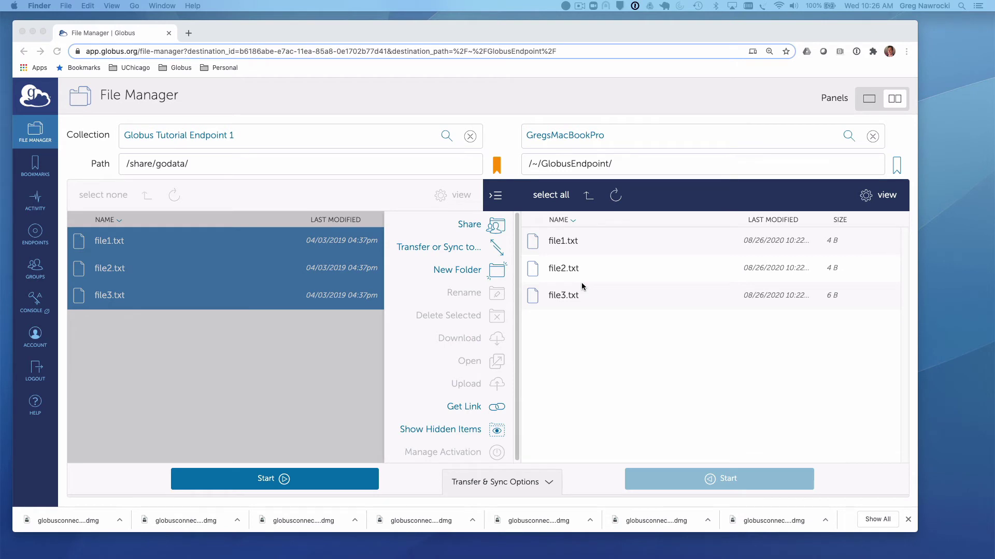
pyautogui.click(568, 7)
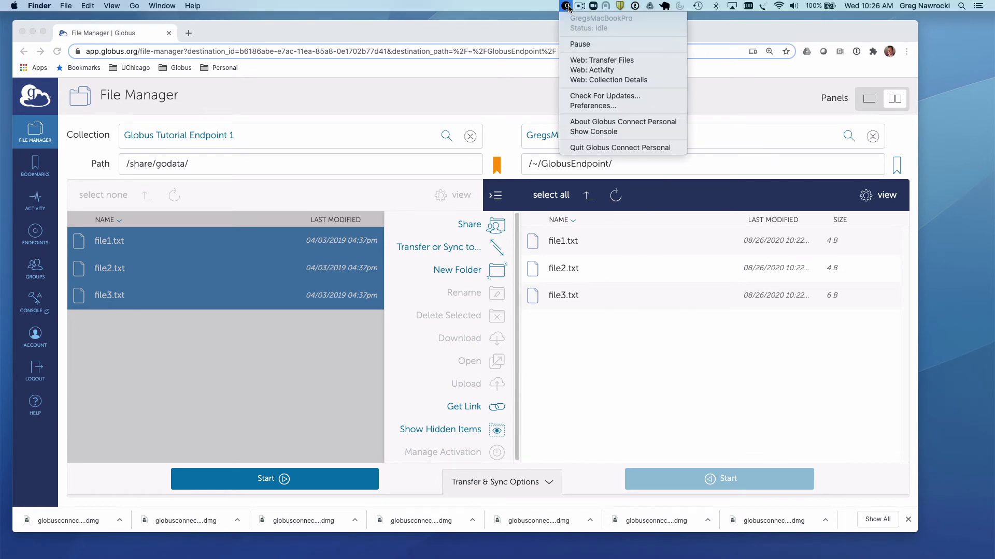
pyautogui.click(599, 149)
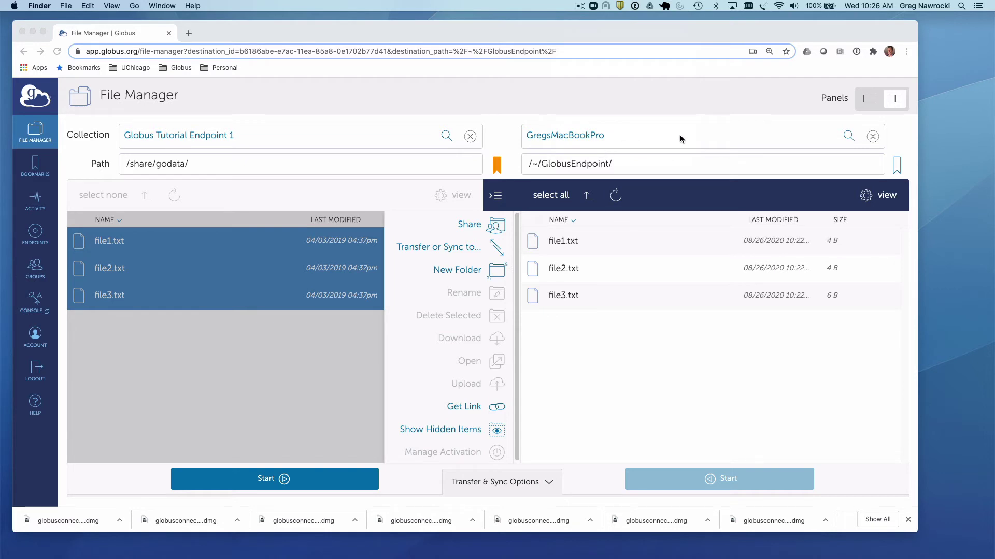
pyautogui.click(617, 197)
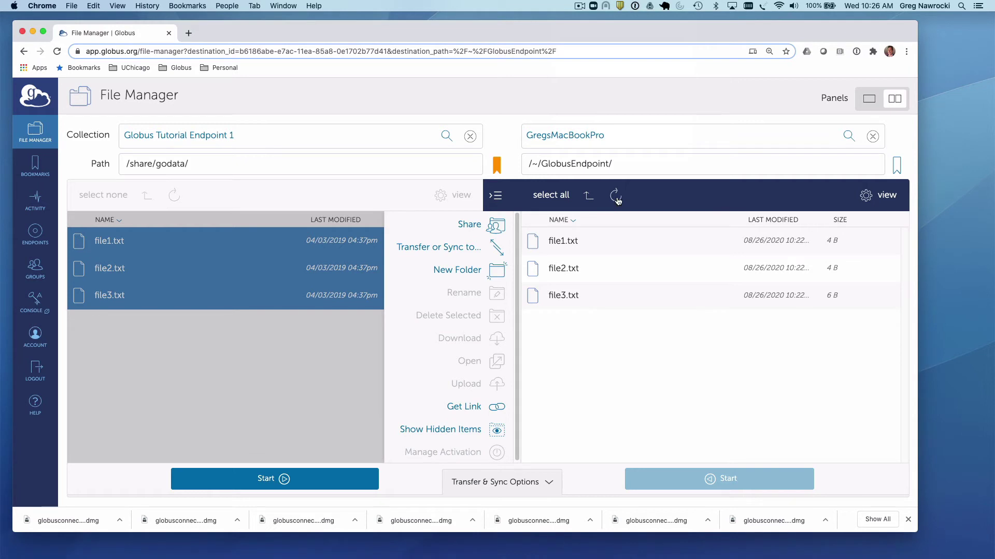
# Reload the GregsMacBookPro folder listing, which now reports Globus Connect Personal is not running
pyautogui.click(616, 197)
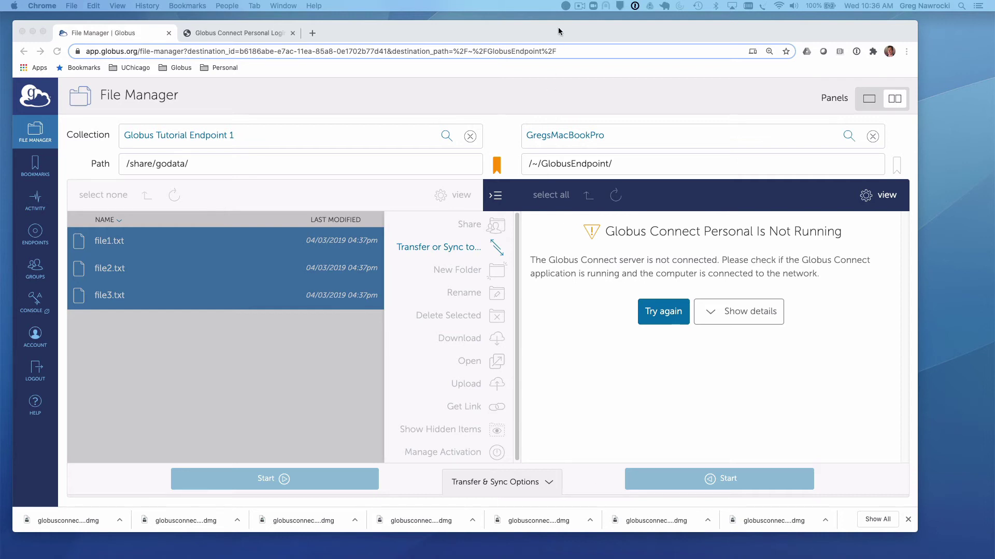
# Delete the Globus Connect Personal configuration via Preferences, exit, and view the endpoints list
pyautogui.click(566, 6)
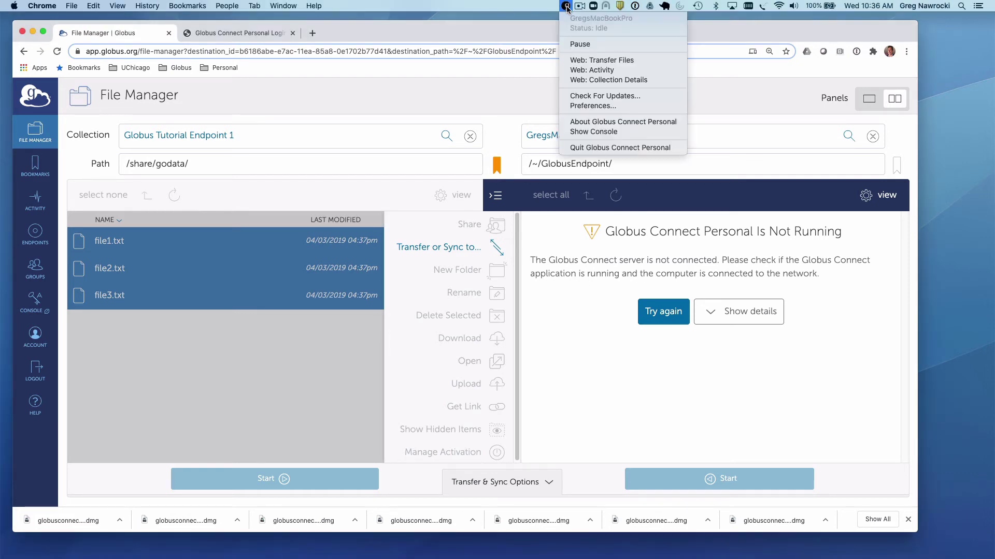
pyautogui.click(607, 105)
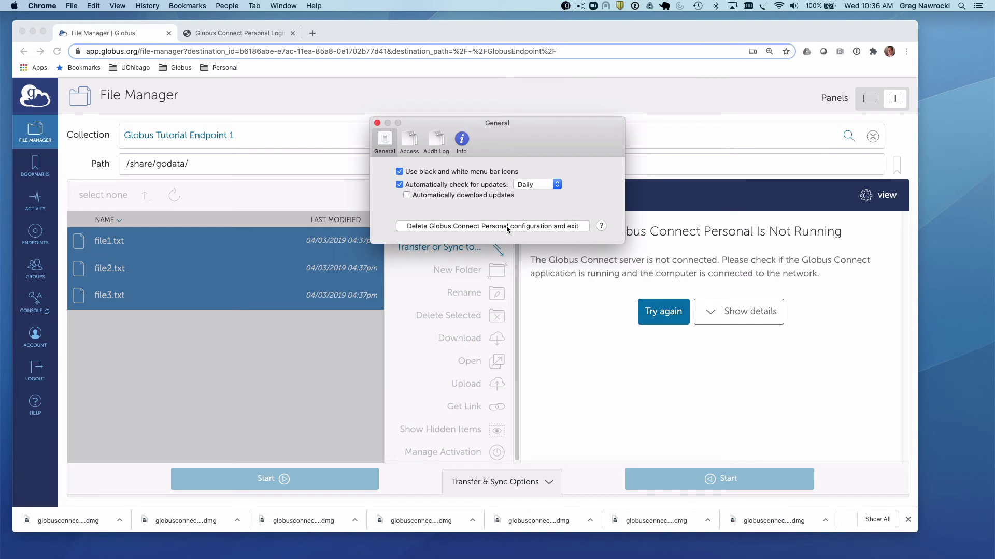
pyautogui.click(507, 227)
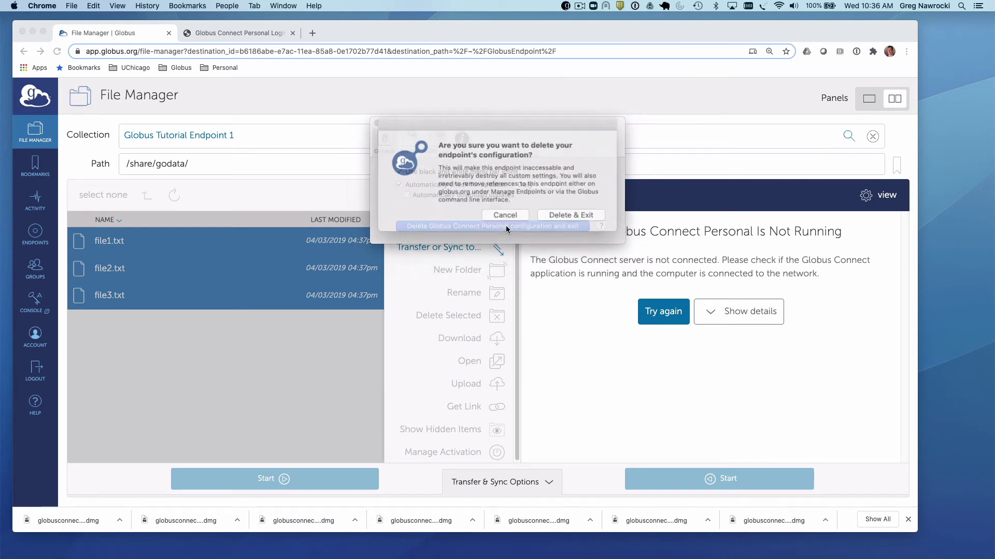
pyautogui.click(564, 211)
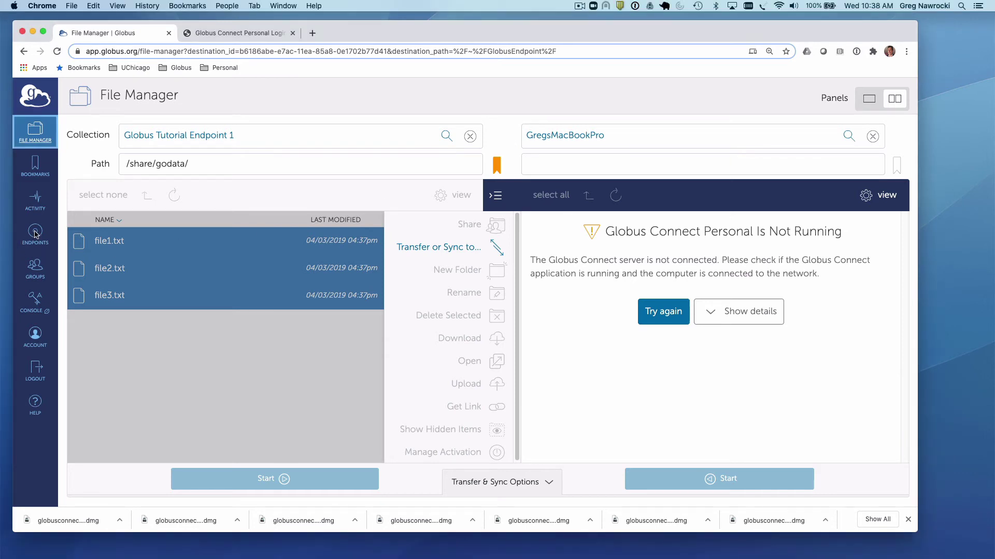
pyautogui.click(35, 233)
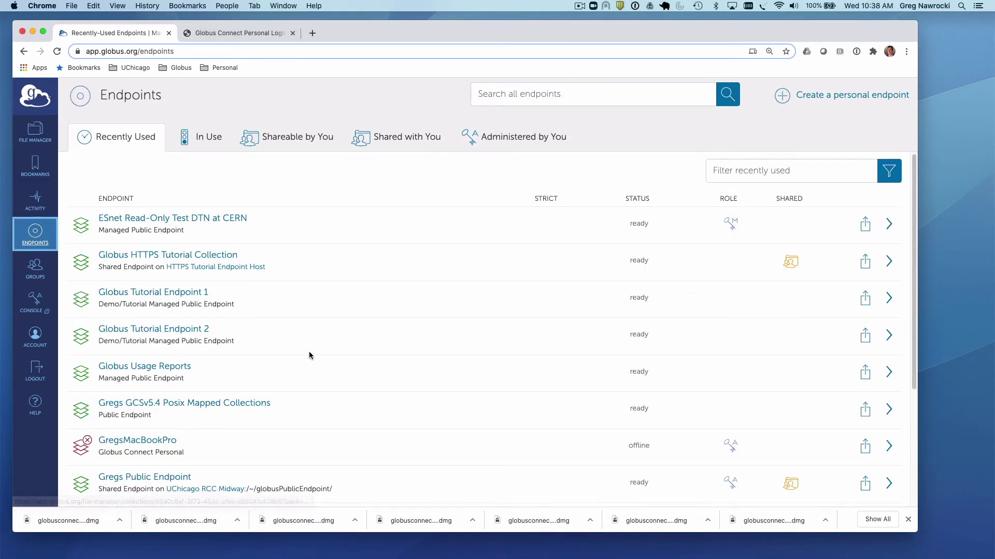
# Remove the offline GregsMacBookPro endpoint from its details page and confirm the deletion
pyautogui.click(173, 440)
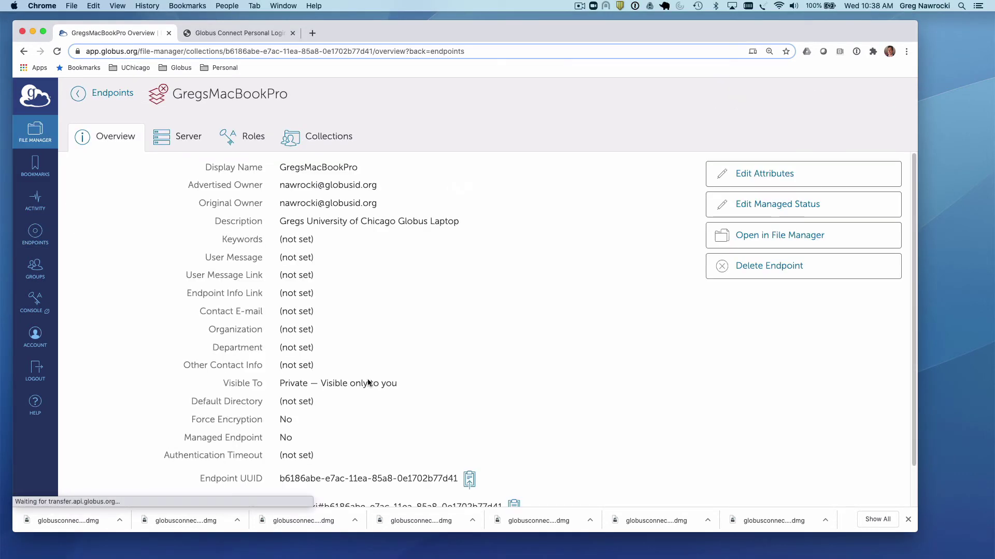
pyautogui.click(765, 266)
pyautogui.click(470, 248)
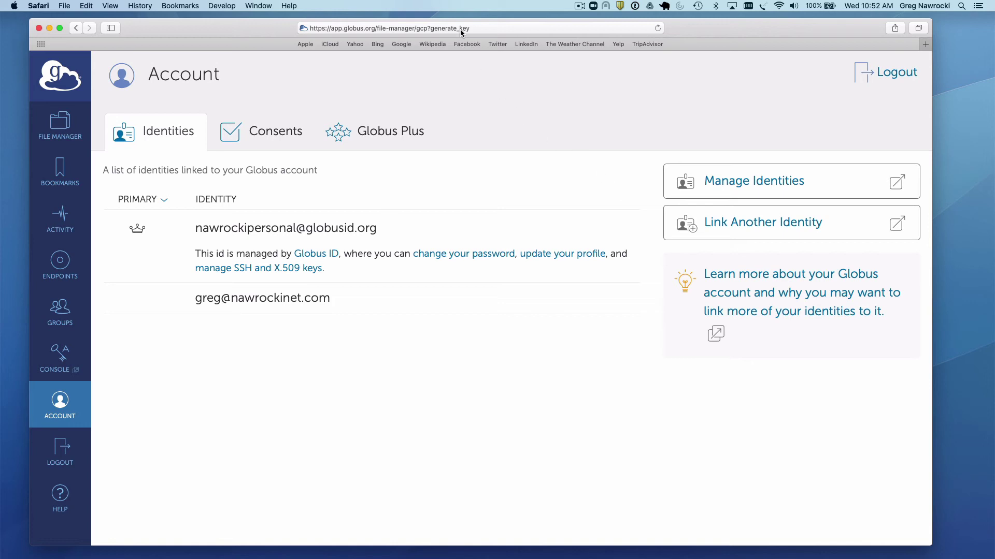
# Load app.globus.org/file-manager/gcp?generate_key, generate a GregsMacBookPro setup key, and copy it
pyautogui.click(488, 29)
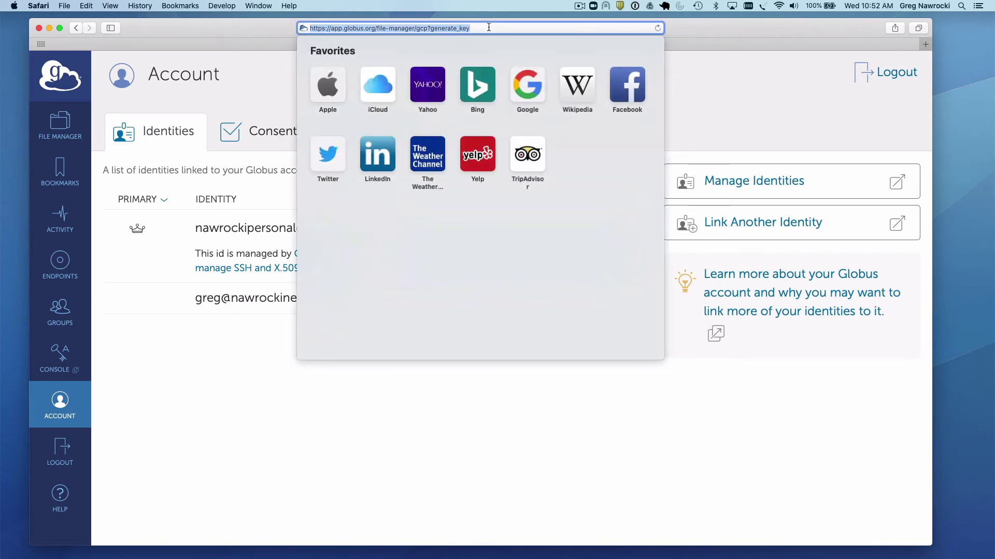
pyautogui.press('Return')
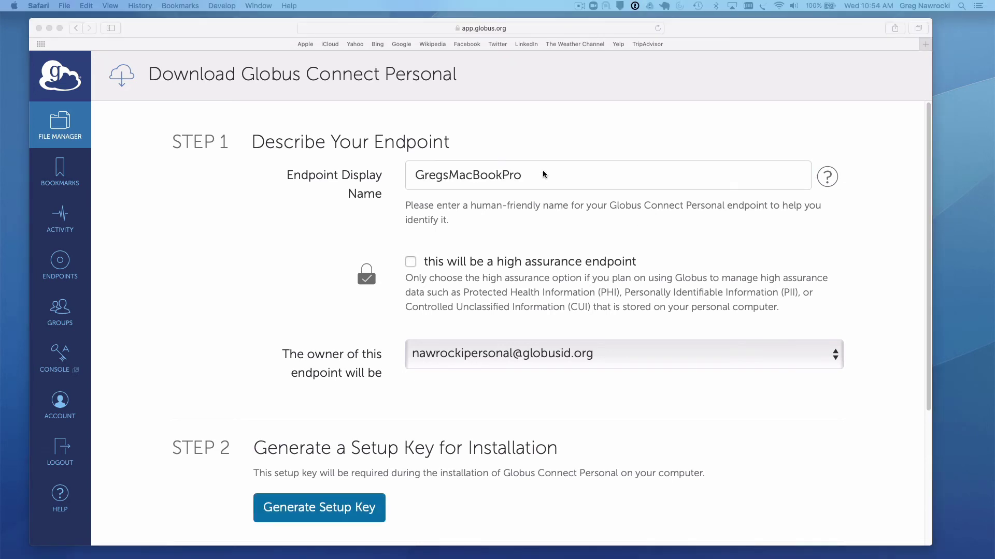
pyautogui.click(346, 517)
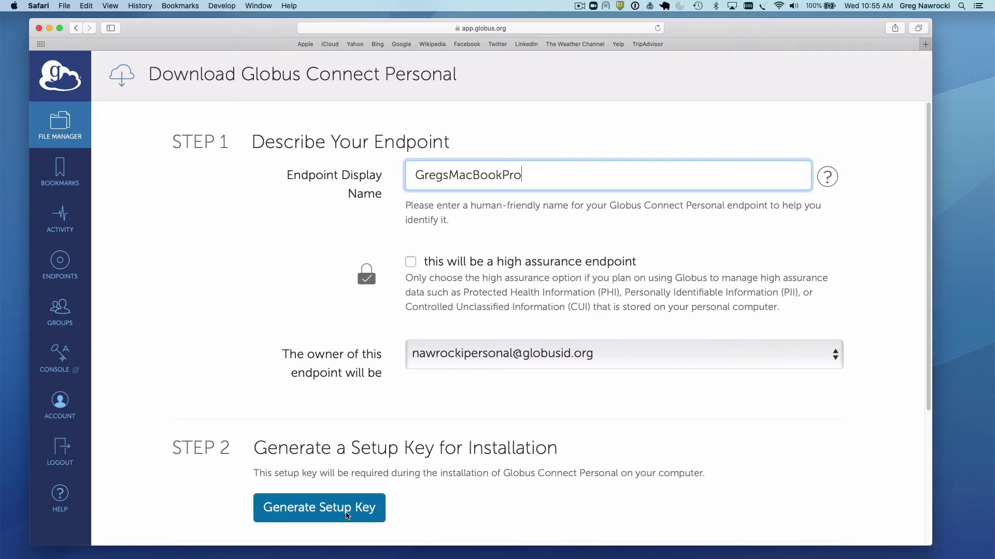
pyautogui.click(346, 517)
pyautogui.scroll(-5, 476, 496)
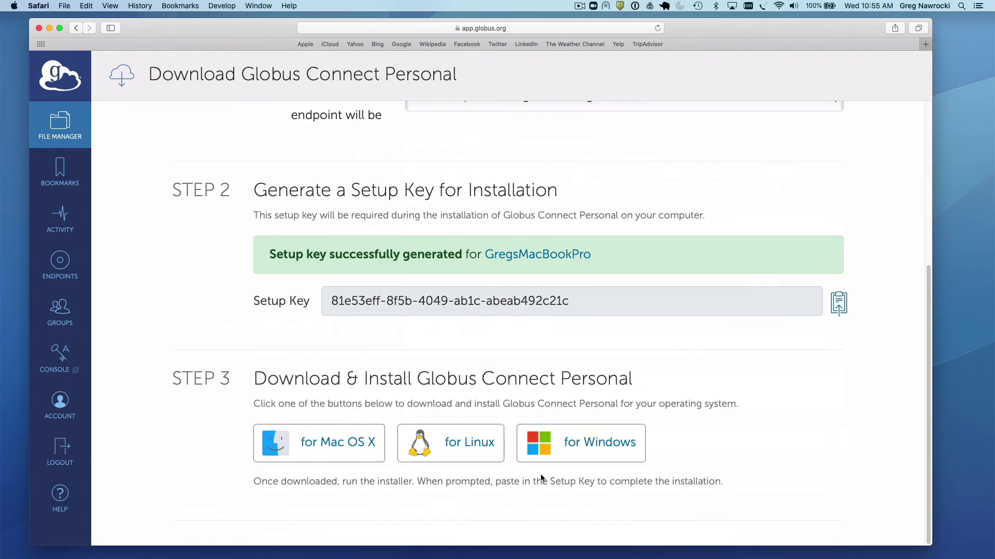
pyautogui.click(839, 303)
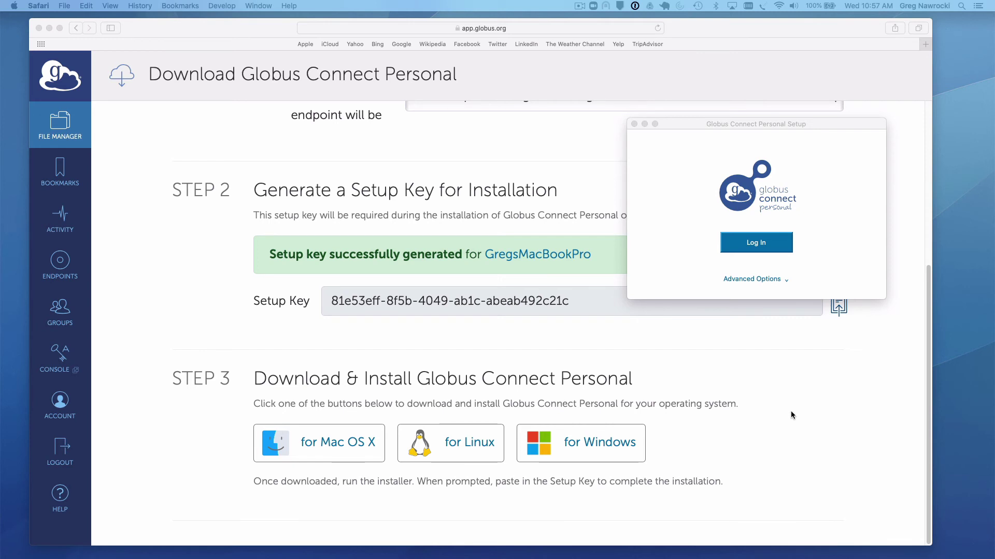
# Complete Globus Connect Personal setup by pasting and submitting the copied setup key, then exit setup
pyautogui.click(760, 279)
pyautogui.click(760, 279)
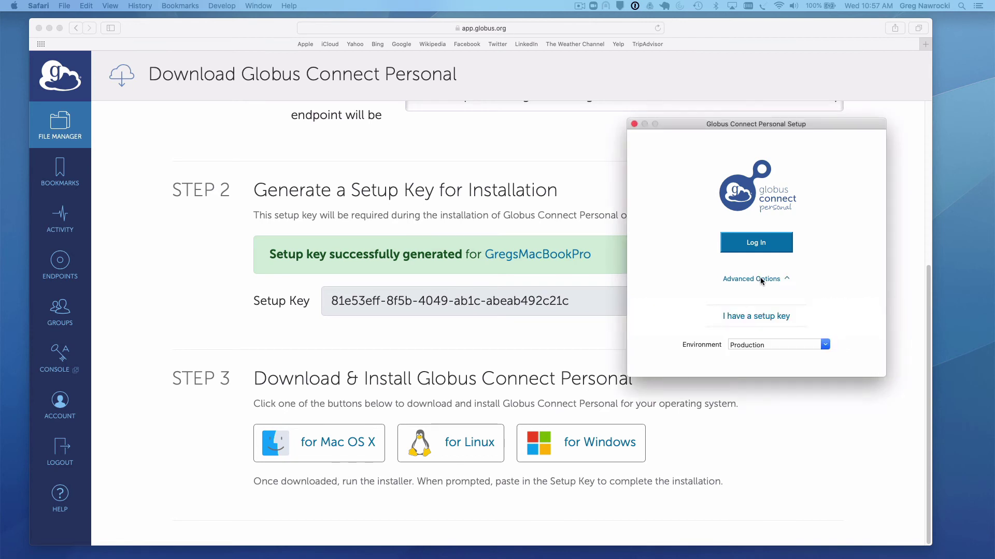
pyautogui.click(772, 317)
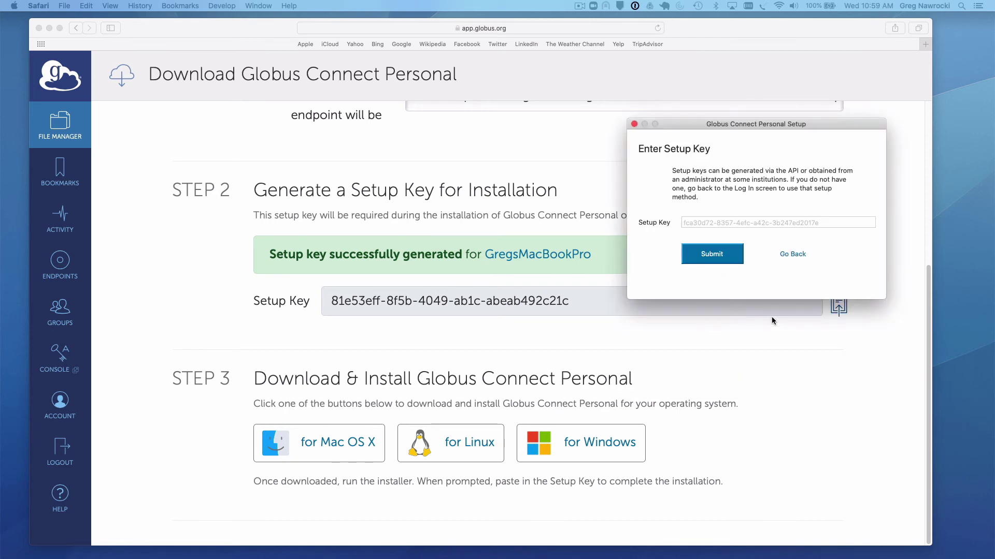
pyautogui.click(760, 222)
pyautogui.press('super+v')
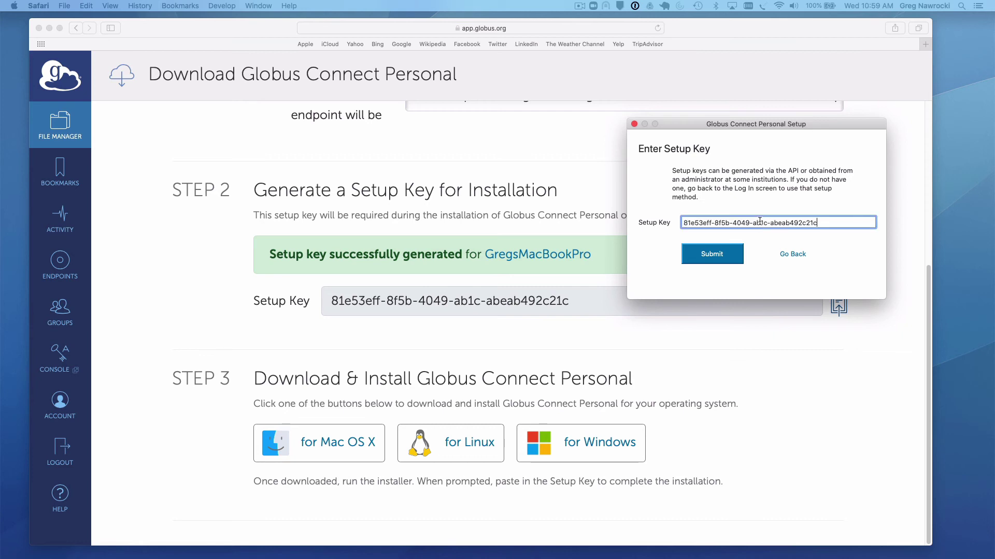
pyautogui.click(712, 254)
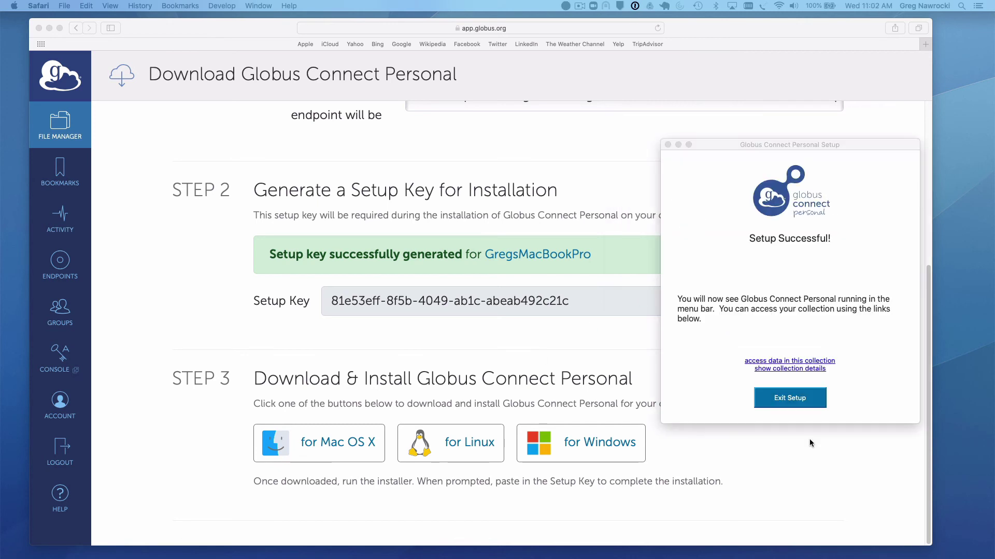
pyautogui.click(794, 400)
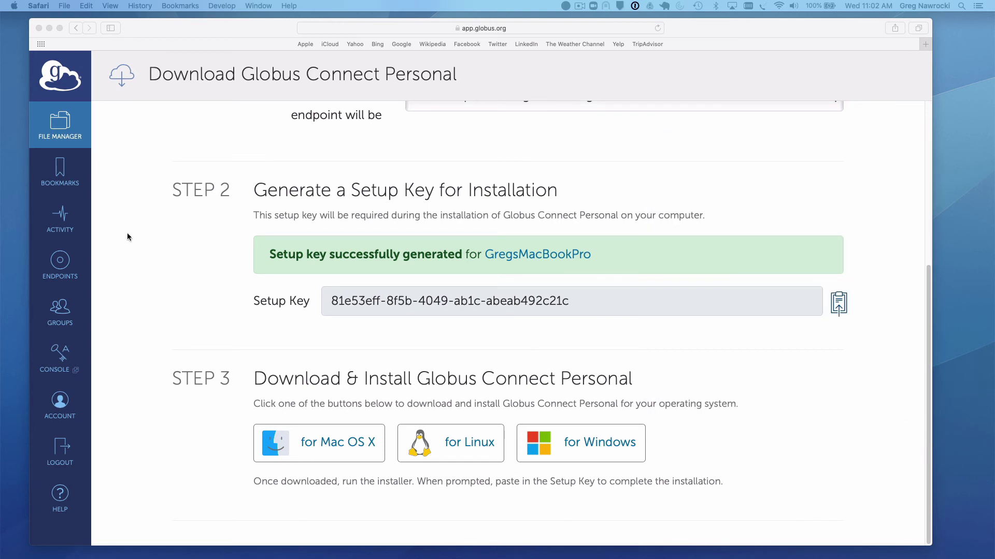
# Show endpoints administered by you to confirm GregsMacBookPro is ready
pyautogui.click(65, 263)
pyautogui.click(64, 264)
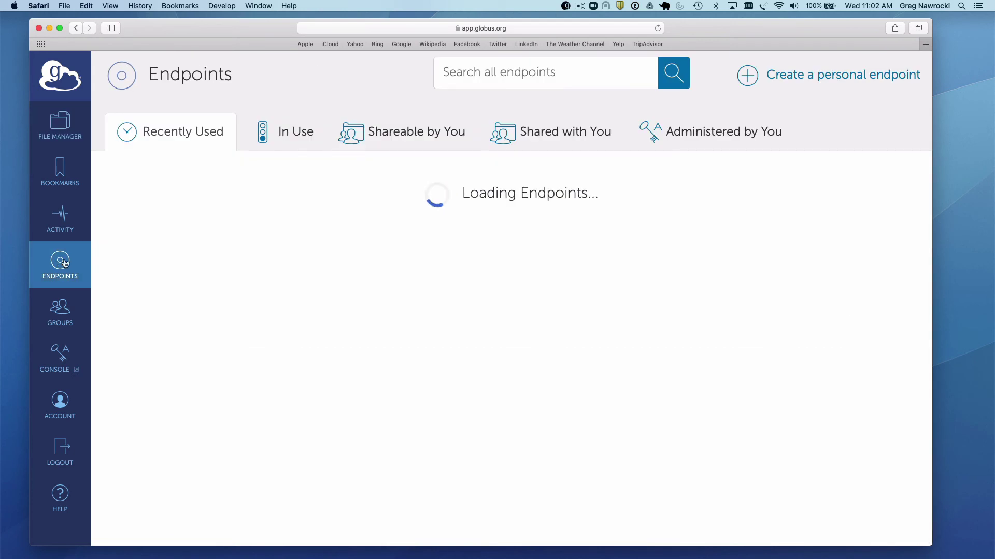
pyautogui.click(701, 131)
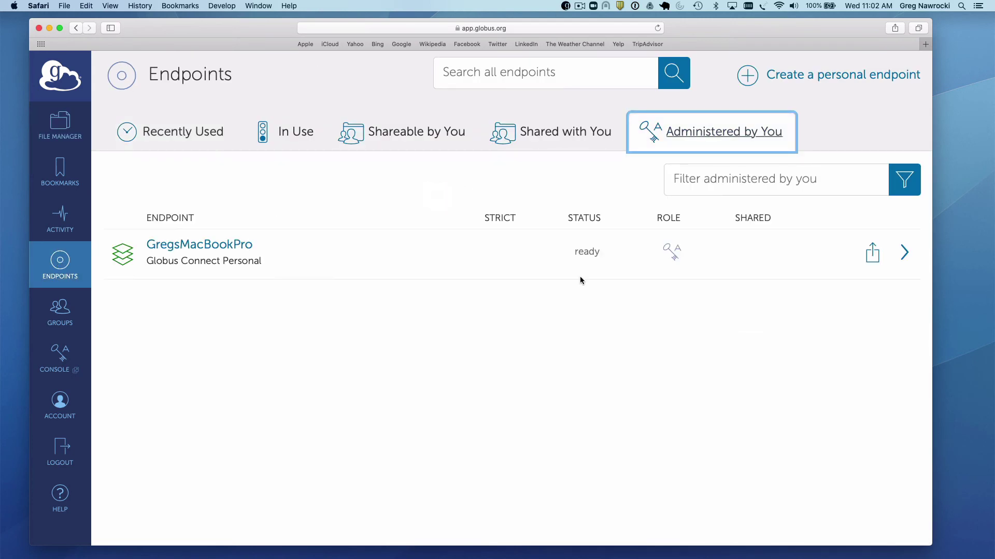